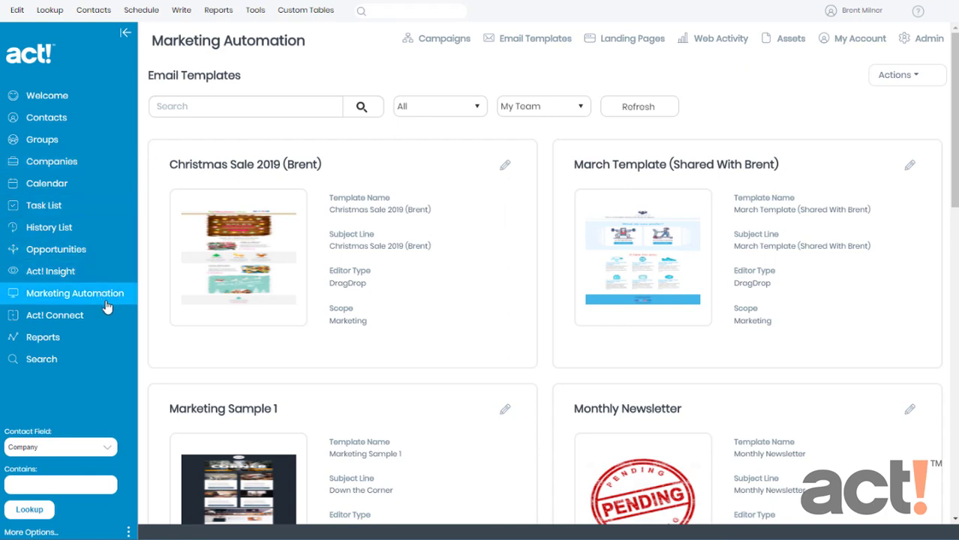
Step: Open the Monthly Newsletter email template in the template editor
{"action": "left_click", "coordinate": [521, 46]}
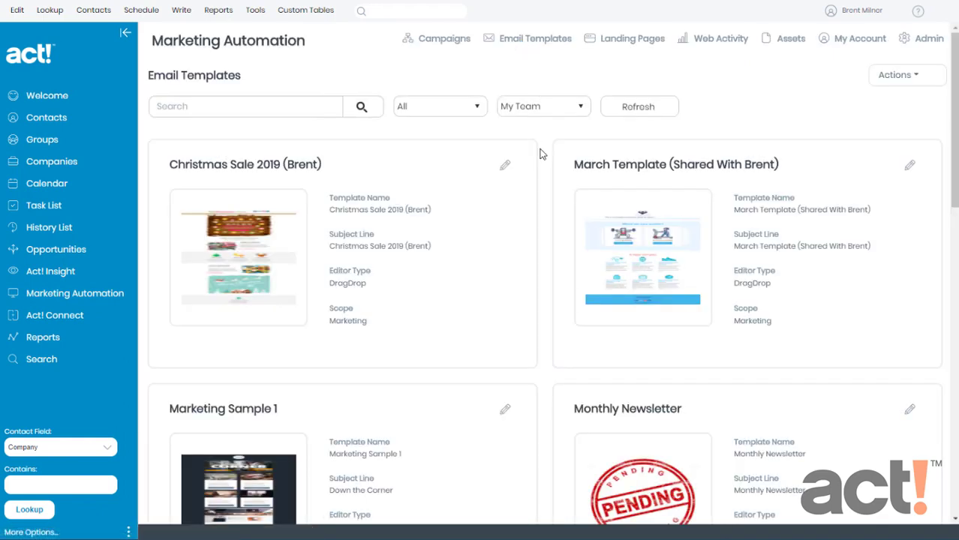
{"action": "scroll", "coordinate": [543, 156], "scroll_direction": "down", "scroll_amount": 3}
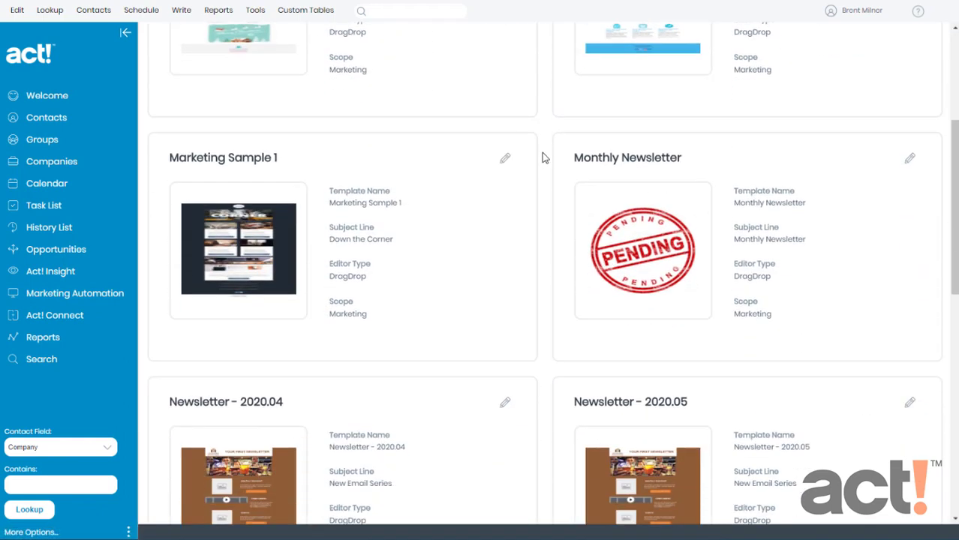
{"action": "left_click", "coordinate": [653, 257]}
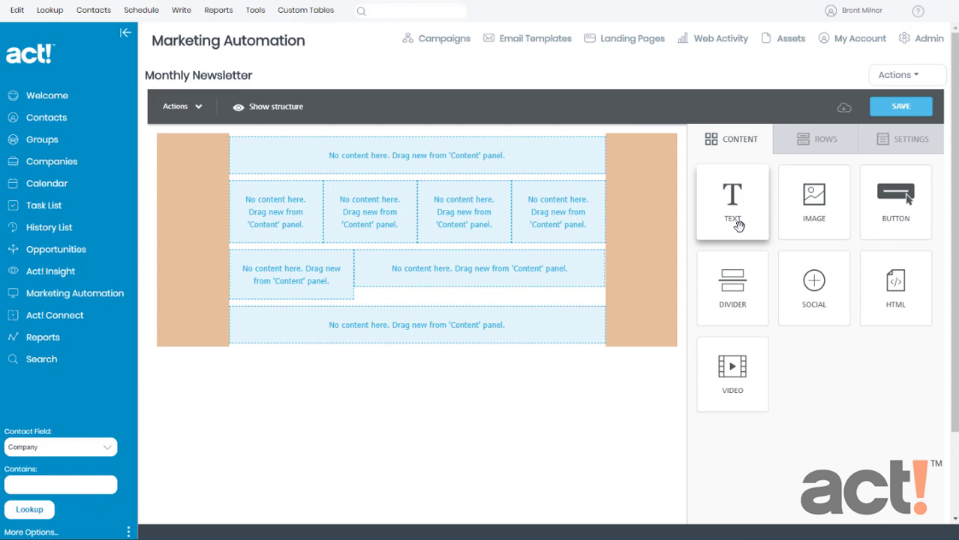
Step: Add a text block to the empty top row and replace its placeholder text with "Monthly Newsletter"
{"action": "left_click_drag", "start_coordinate": [739, 225], "coordinate": [412, 148]}
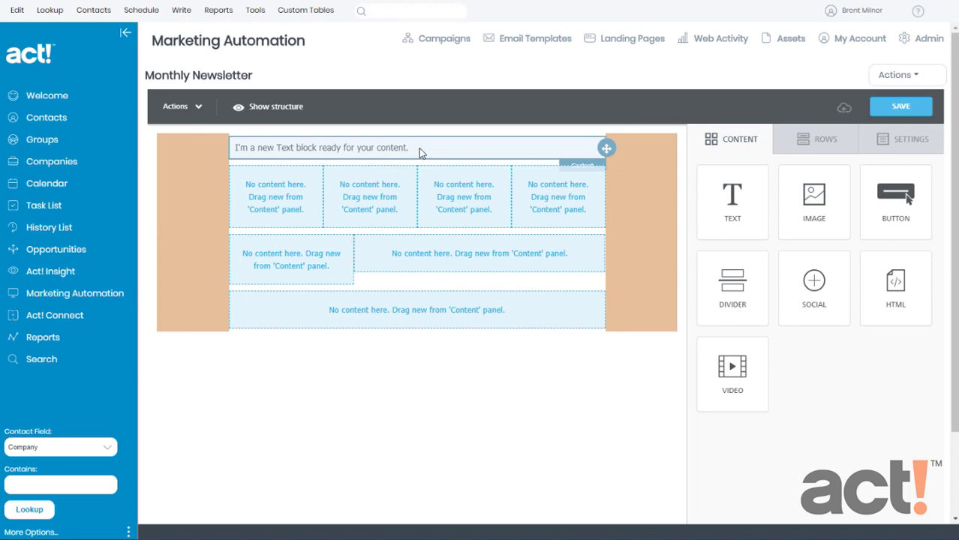
{"action": "left_click", "coordinate": [381, 147]}
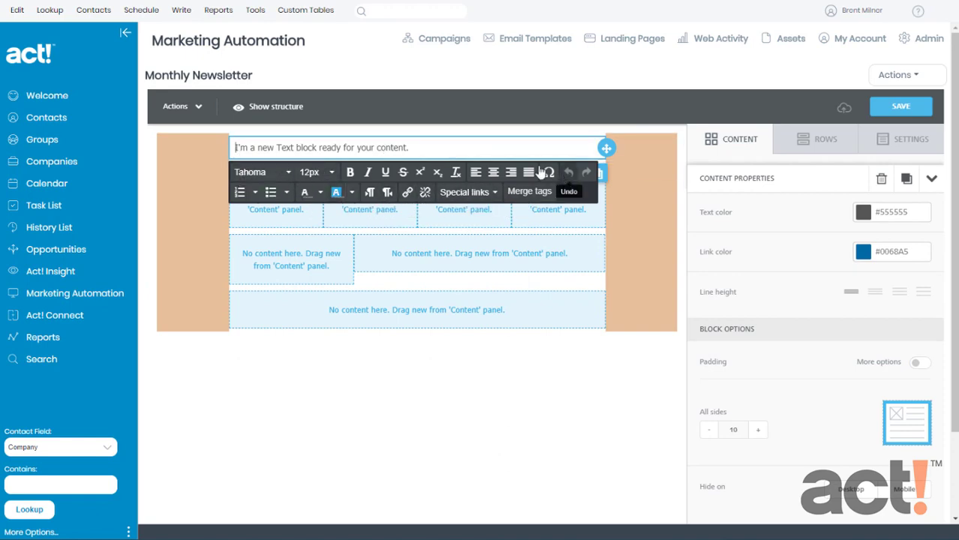
{"action": "left_click_drag", "start_coordinate": [408, 148], "coordinate": [233, 145]}
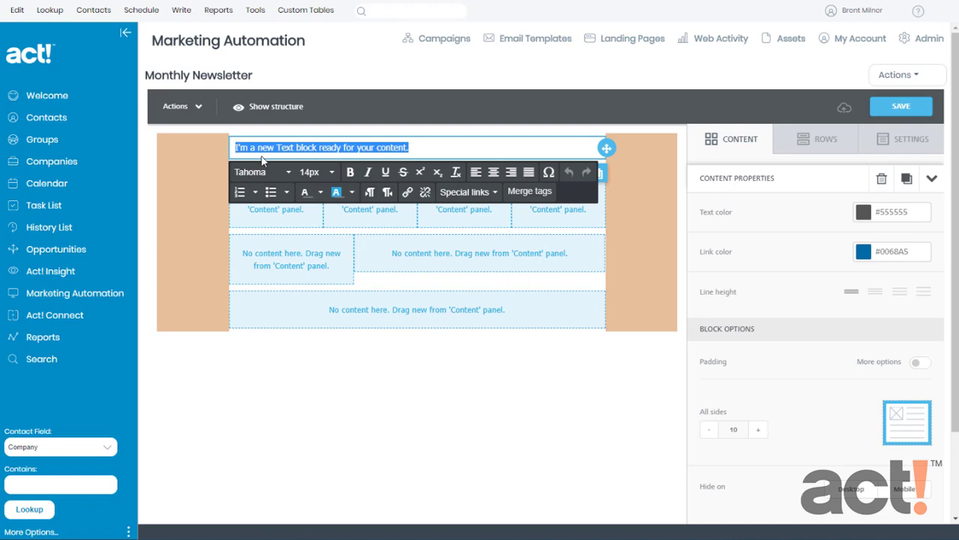
{"action": "type", "text": "Monthly Newsletter"}
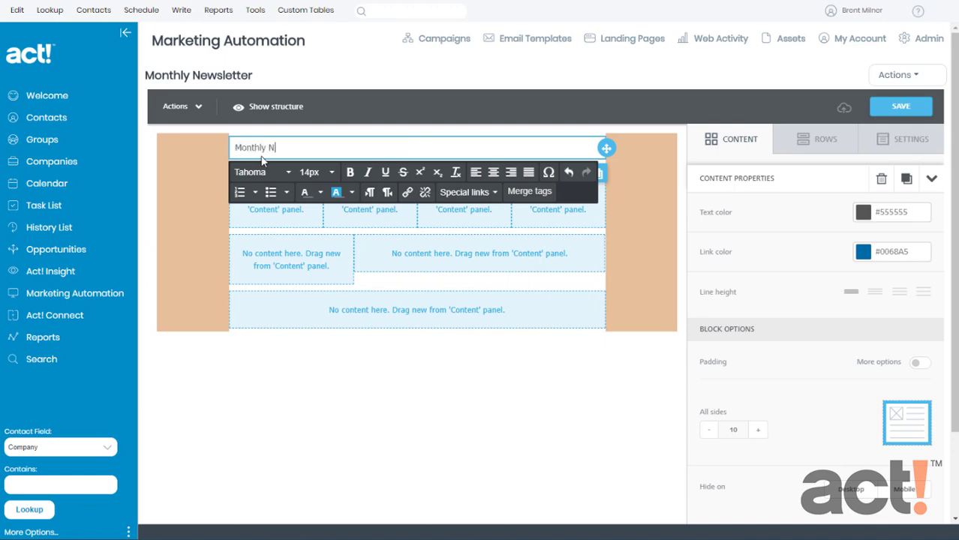
{"action": "left_click", "coordinate": [319, 384]}
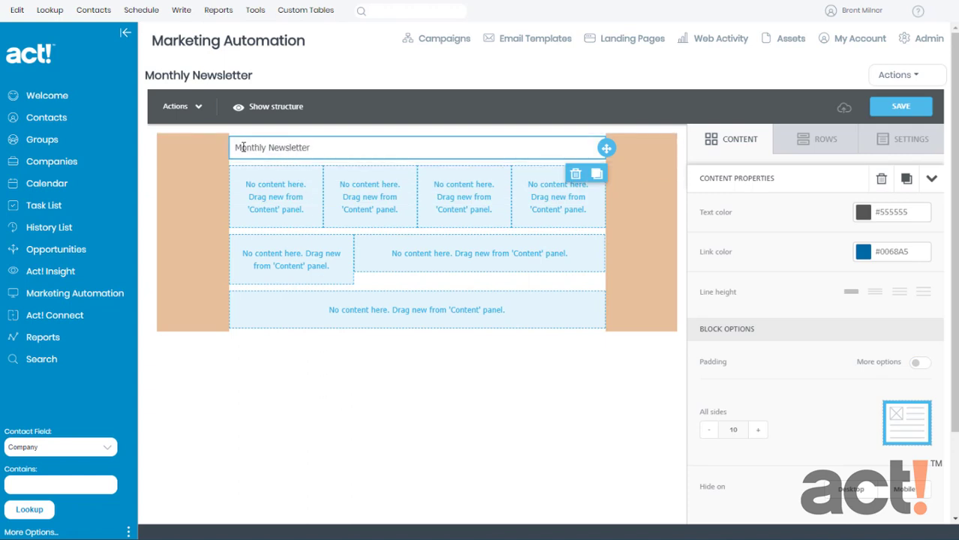
Step: Format the "Monthly Newsletter" title as 24px, bold and orange
{"action": "left_click", "coordinate": [900, 141]}
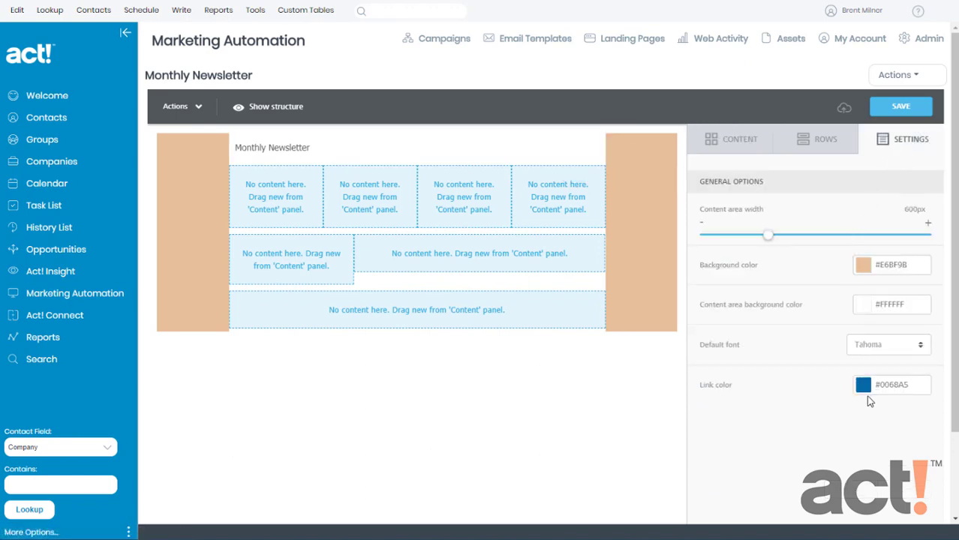
{"action": "left_click", "coordinate": [315, 148]}
{"action": "left_click_drag", "start_coordinate": [315, 148], "coordinate": [236, 146]}
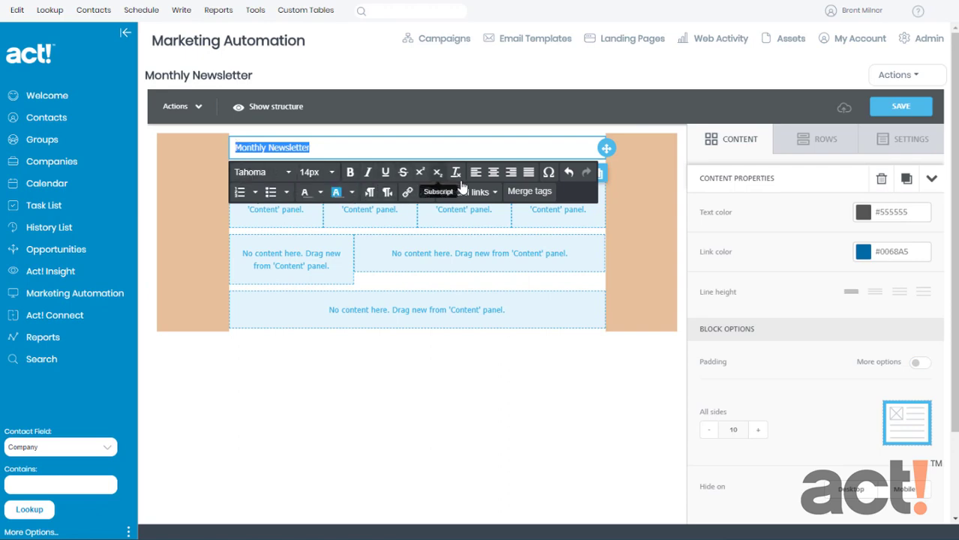
{"action": "left_click", "coordinate": [332, 174]}
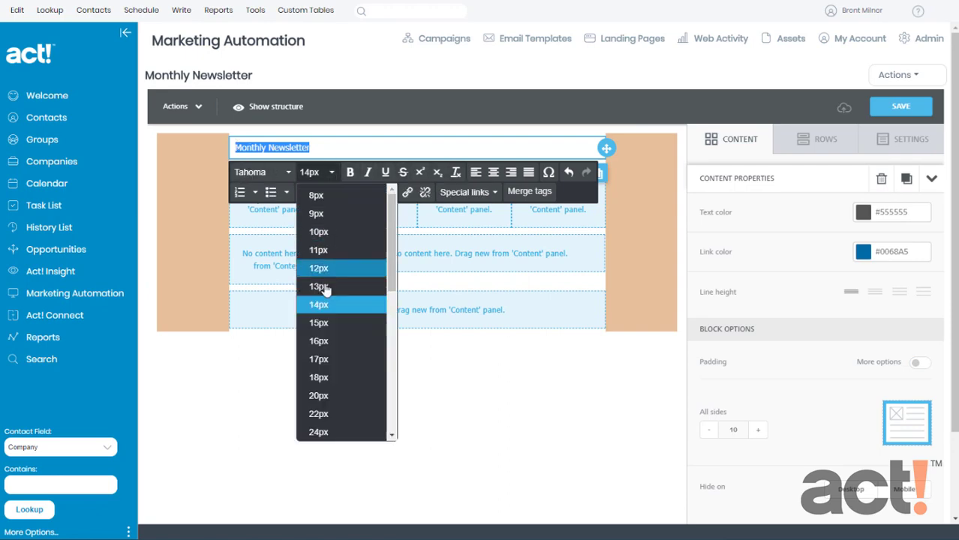
{"action": "left_click", "coordinate": [315, 432]}
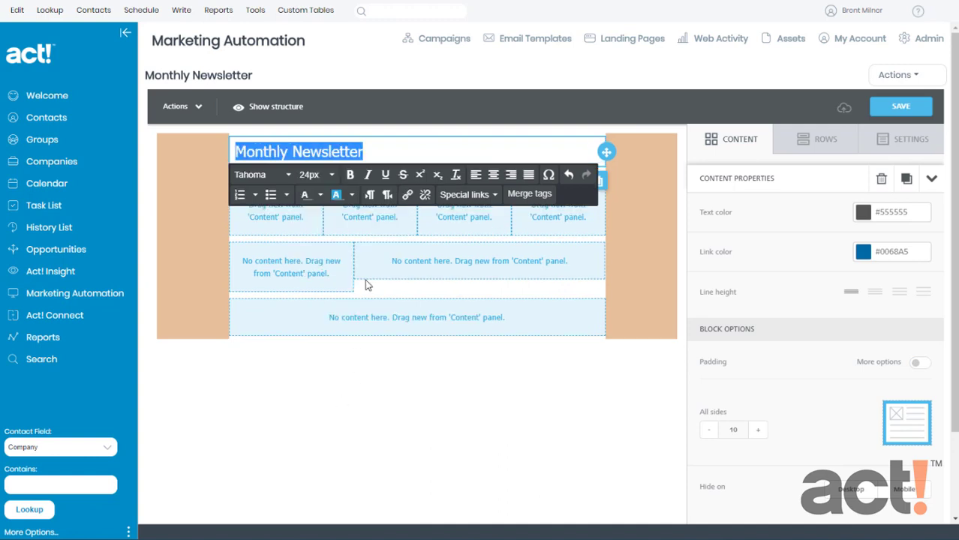
{"action": "left_click", "coordinate": [349, 177]}
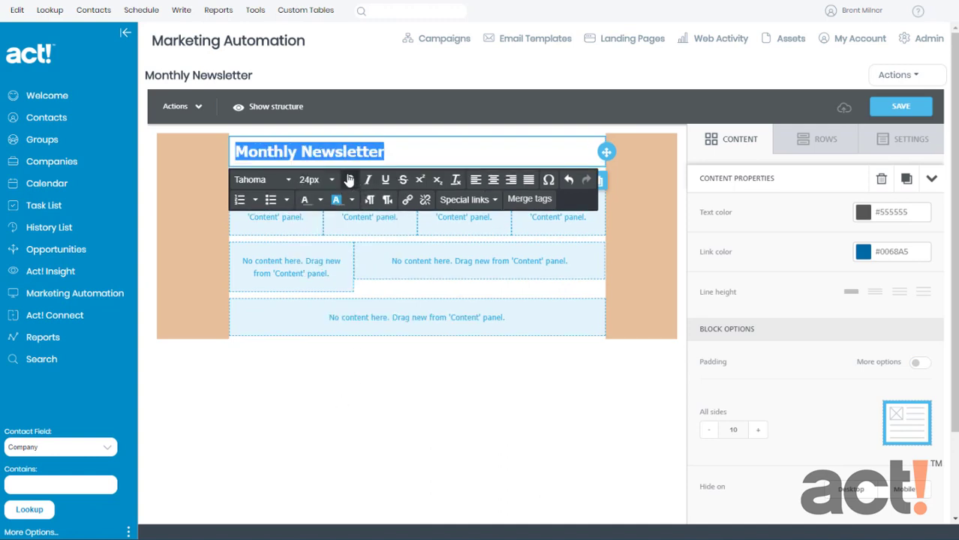
{"action": "left_click", "coordinate": [319, 200]}
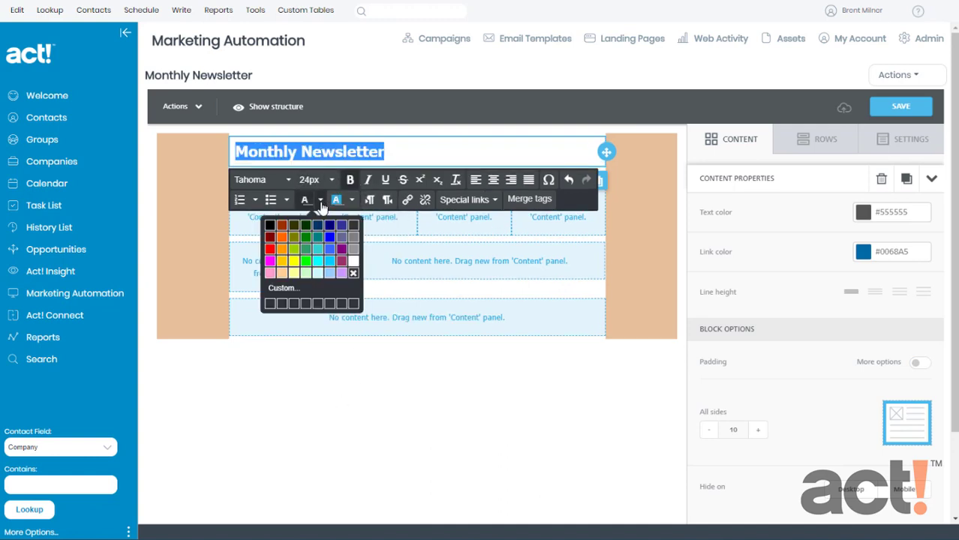
{"action": "left_click", "coordinate": [281, 237]}
{"action": "left_click", "coordinate": [408, 152]}
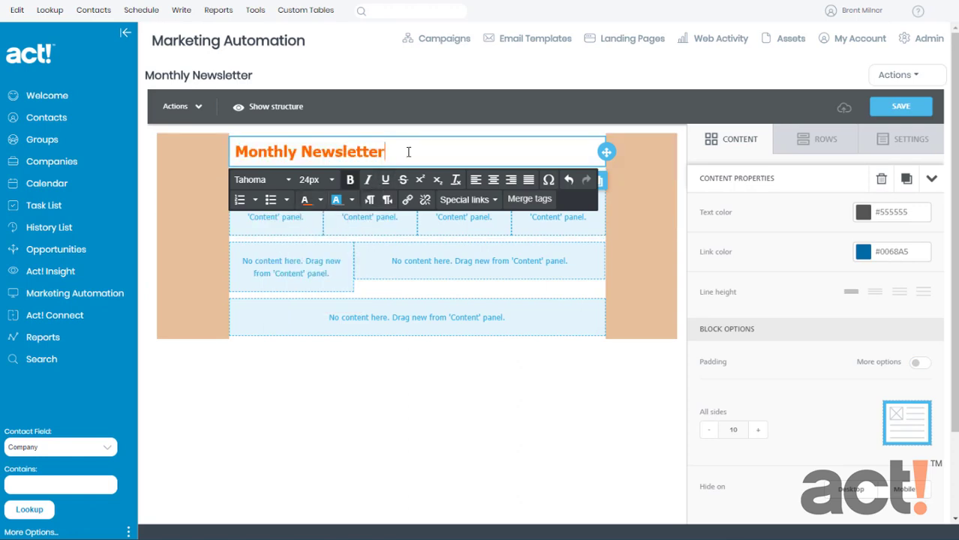
{"action": "left_click", "coordinate": [445, 397]}
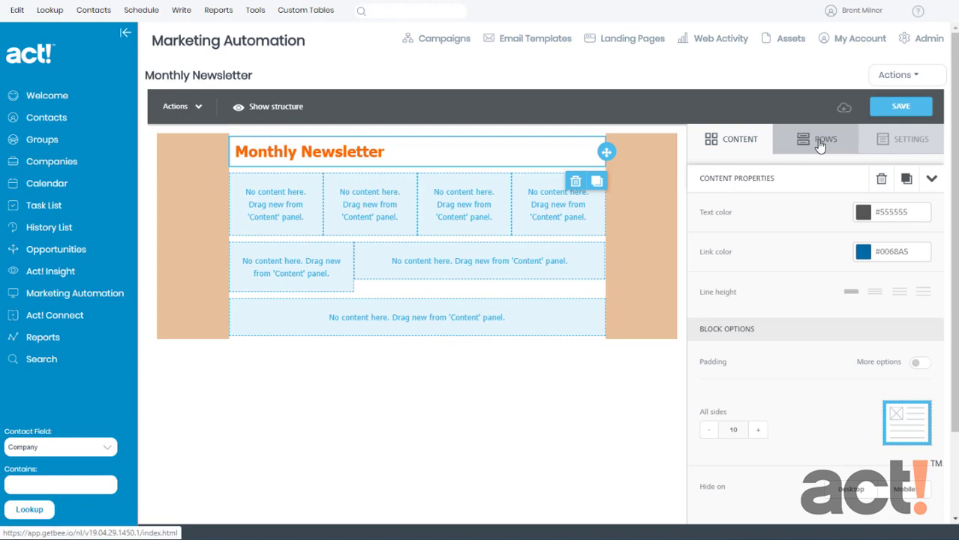
Step: Add a second text block directly below the "Monthly Newsletter" title
{"action": "left_click", "coordinate": [733, 146]}
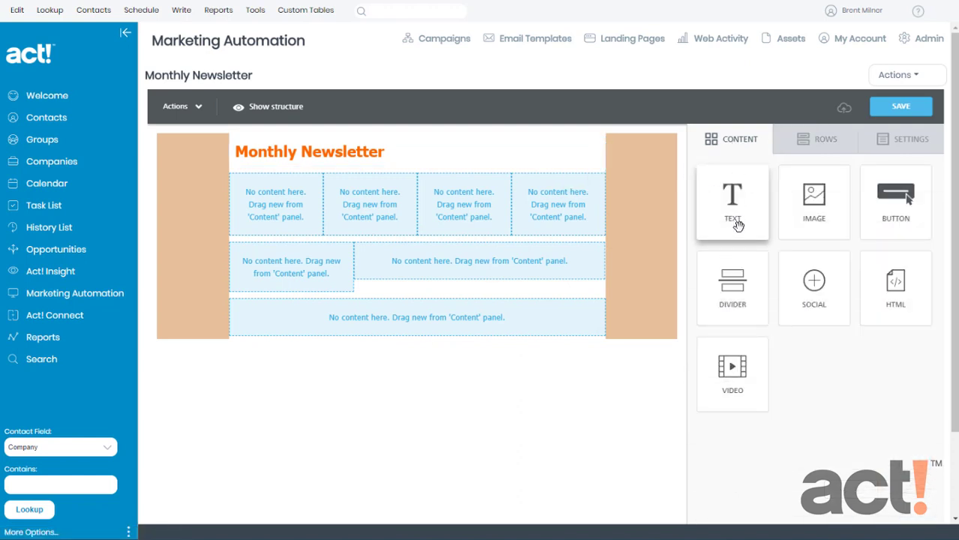
{"action": "left_click_drag", "start_coordinate": [739, 225], "coordinate": [395, 172]}
{"action": "left_click", "coordinate": [364, 178]}
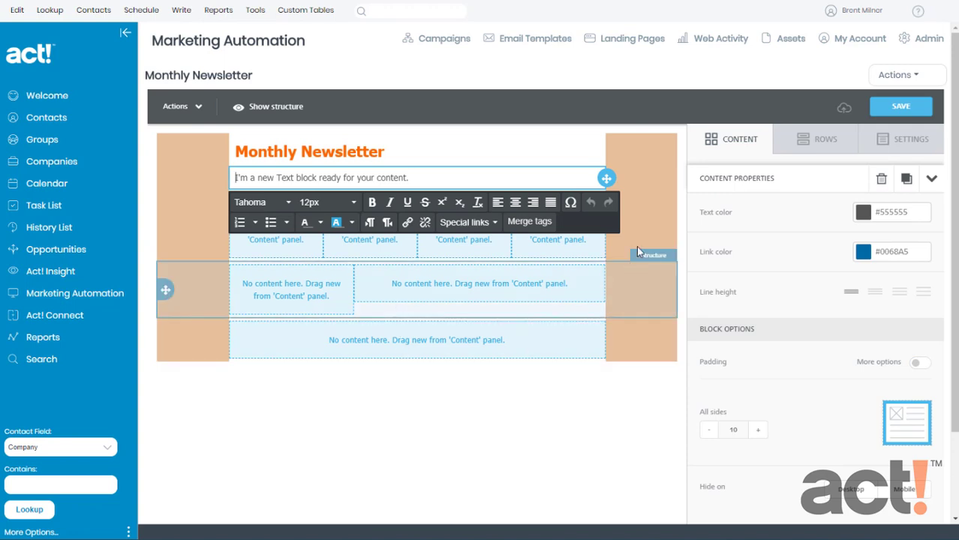
Step: Add a text block to the empty bottom row of the template and delete its placeholder text
{"action": "left_click", "coordinate": [739, 144]}
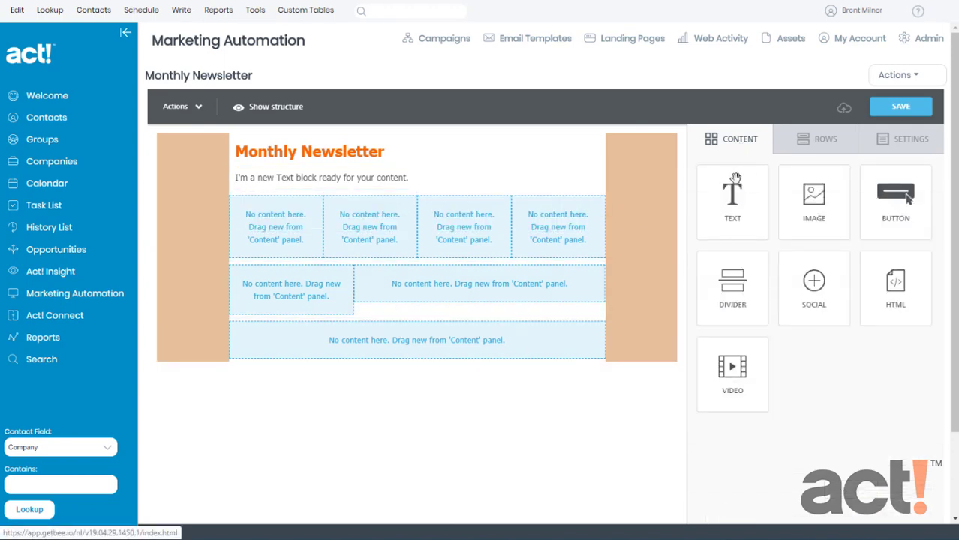
{"action": "left_click_drag", "start_coordinate": [735, 186], "coordinate": [429, 359]}
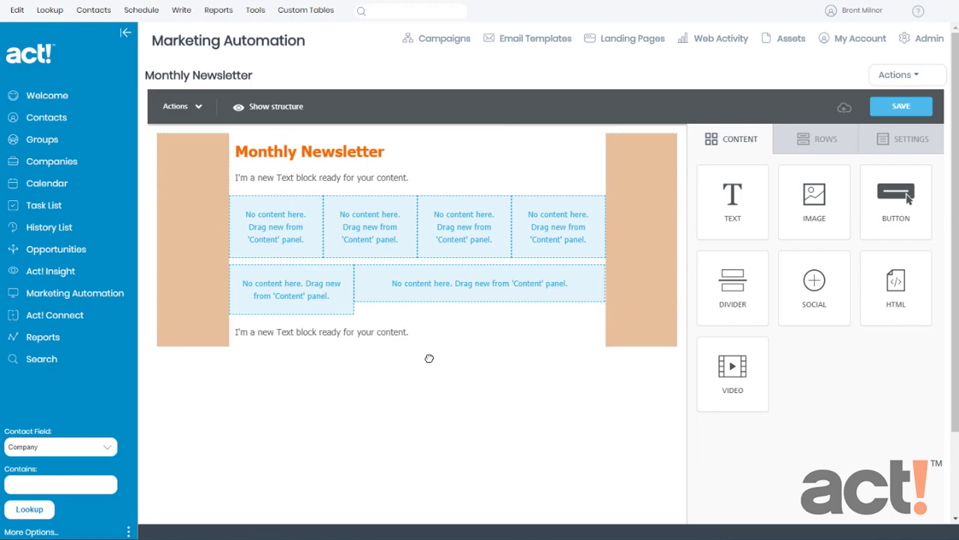
{"action": "left_click", "coordinate": [389, 341]}
{"action": "left_click", "coordinate": [409, 342]}
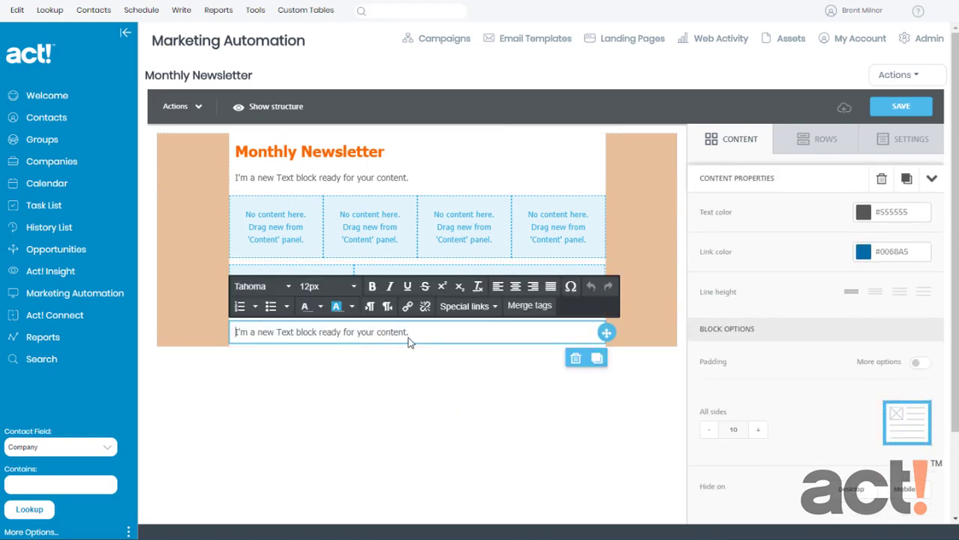
{"action": "left_click_drag", "start_coordinate": [409, 342], "coordinate": [232, 336]}
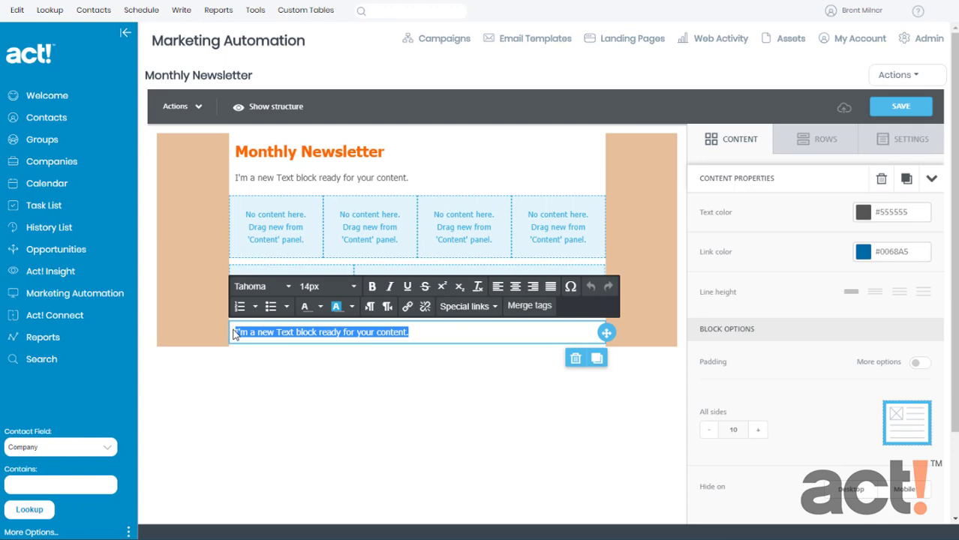
{"action": "key", "text": "BackSpace"}
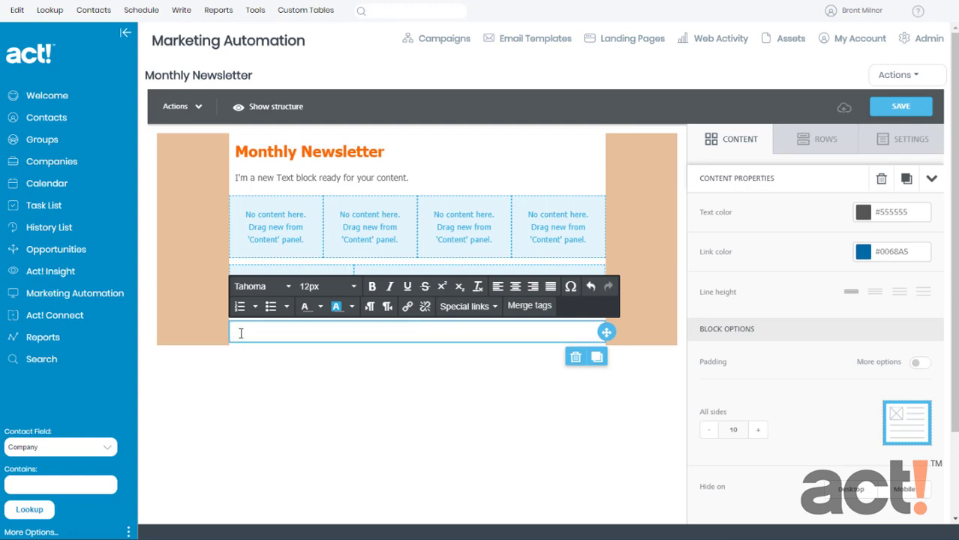
Step: Insert the "Click Here to Unsubscribe" special link into the bottom text block
{"action": "left_click", "coordinate": [496, 308]}
{"action": "mouse_move", "coordinate": [516, 330]}
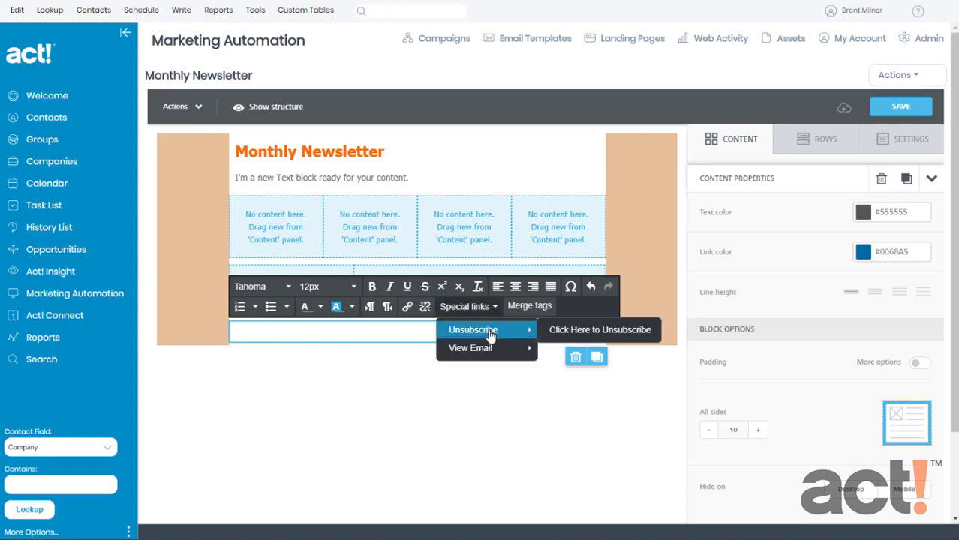
{"action": "left_click", "coordinate": [570, 333]}
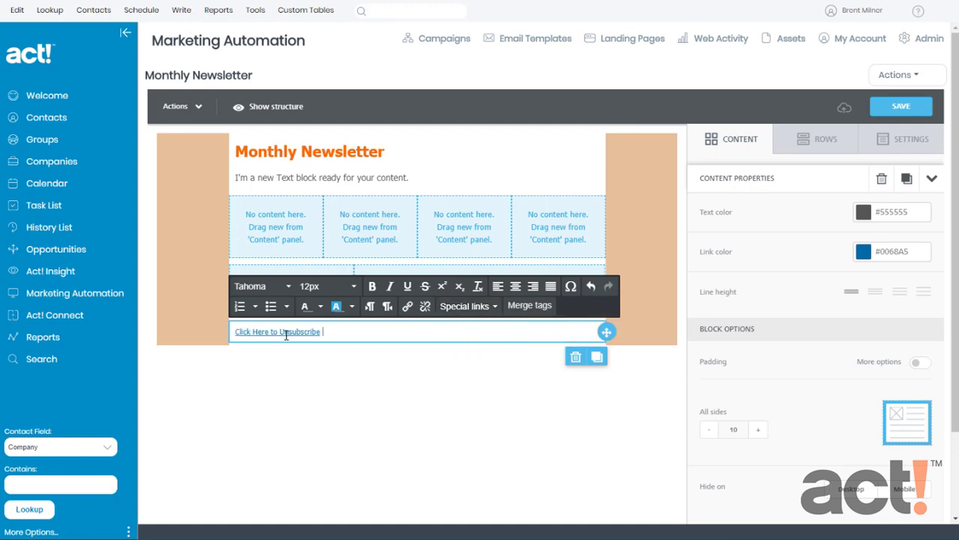
Step: Insert the Your Company Address merge tag on a new line below the unsubscribe link and save the template
{"action": "left_click", "coordinate": [345, 336]}
{"action": "key", "text": "Return"}
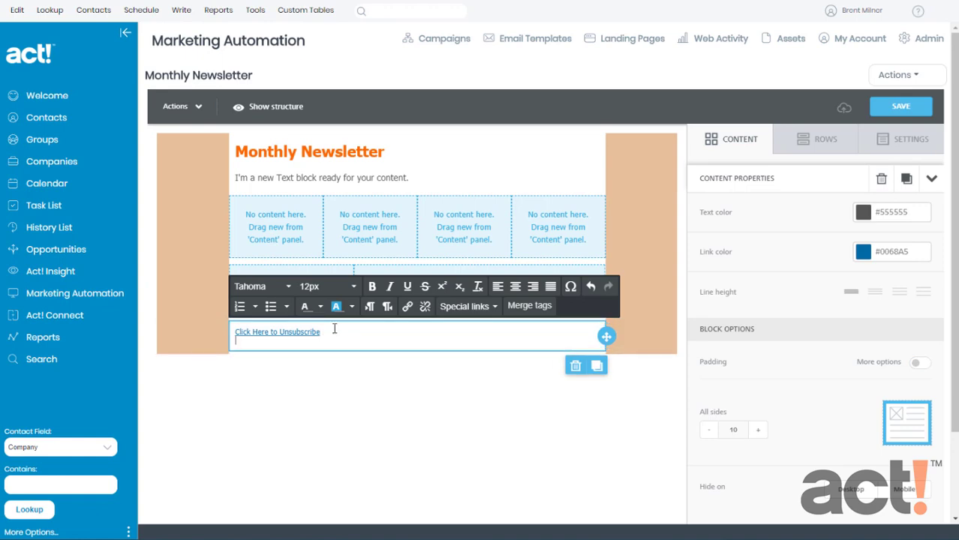
{"action": "left_click", "coordinate": [535, 311]}
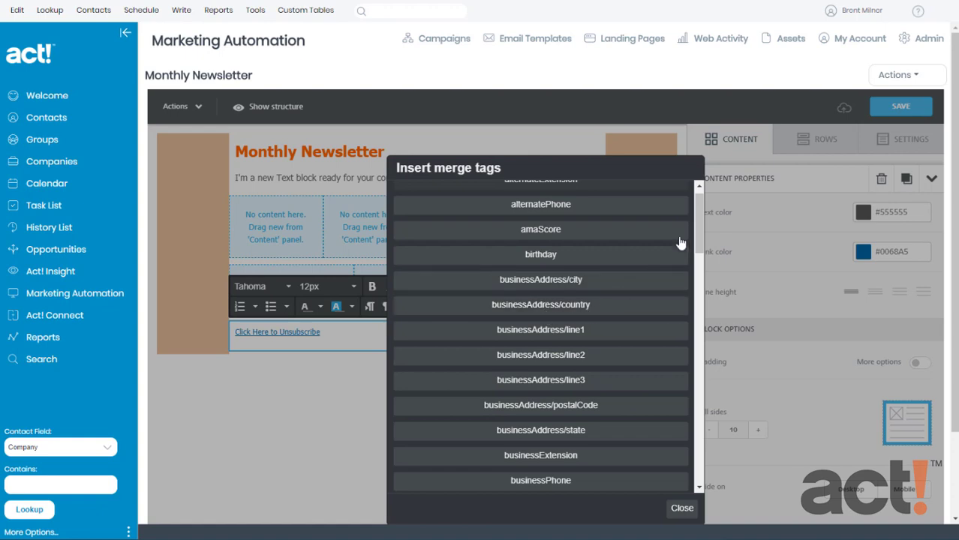
{"action": "left_click_drag", "start_coordinate": [696, 194], "coordinate": [695, 423]}
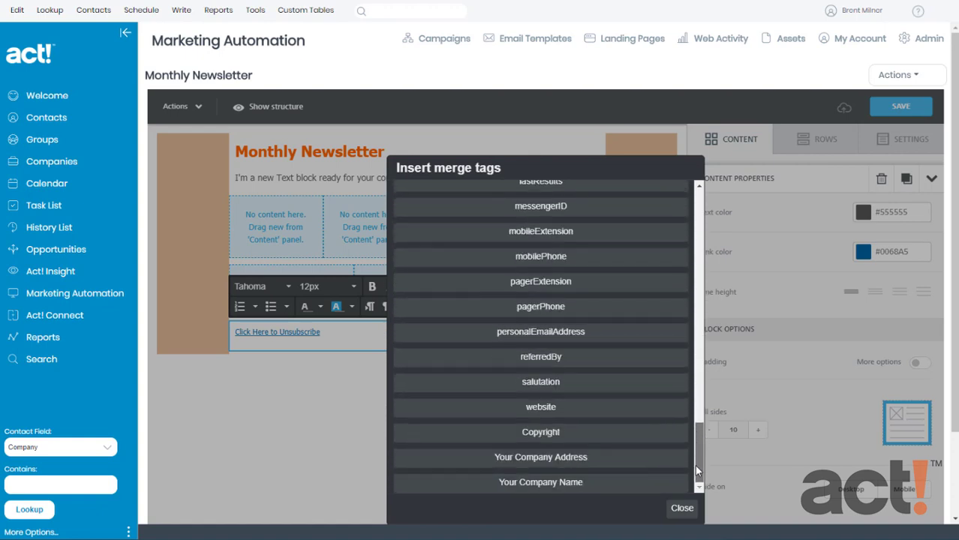
{"action": "left_click", "coordinate": [568, 459]}
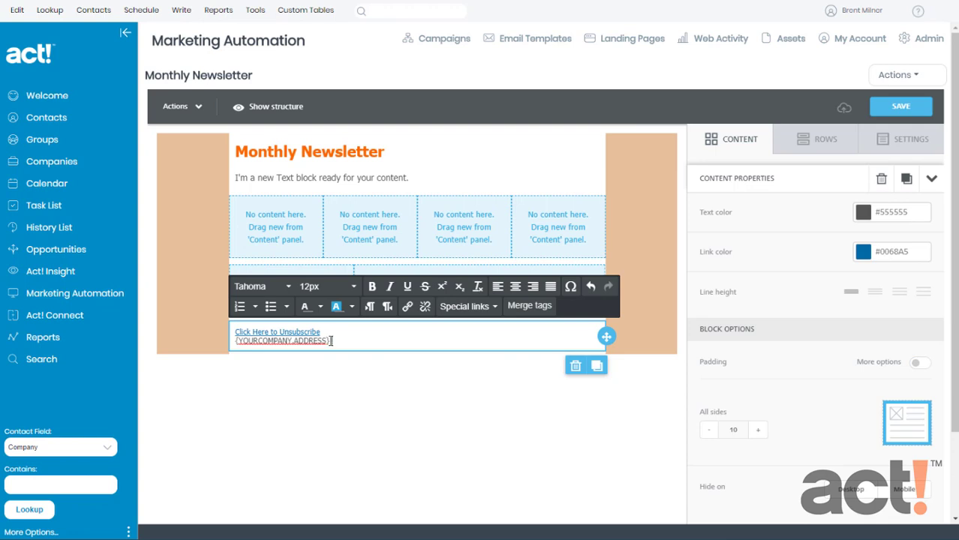
{"action": "left_click", "coordinate": [898, 110]}
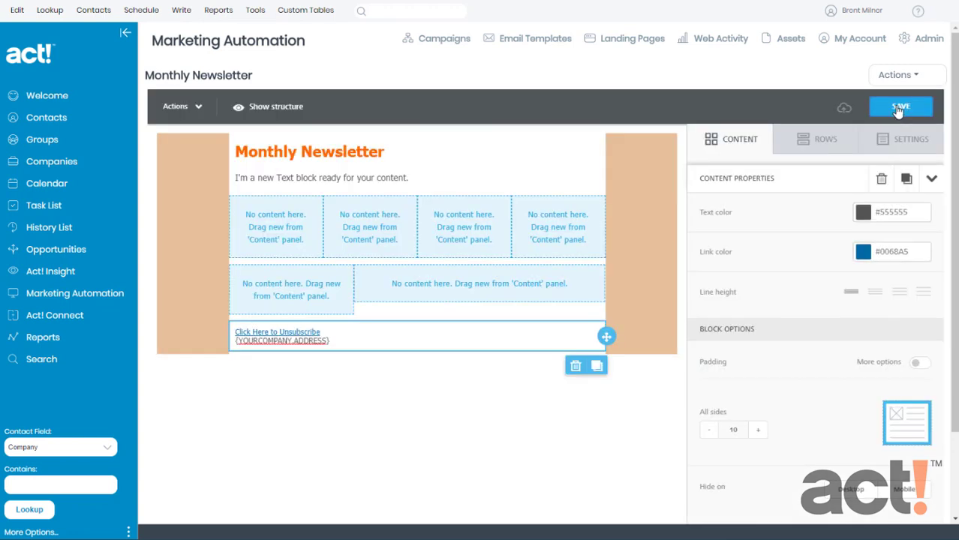